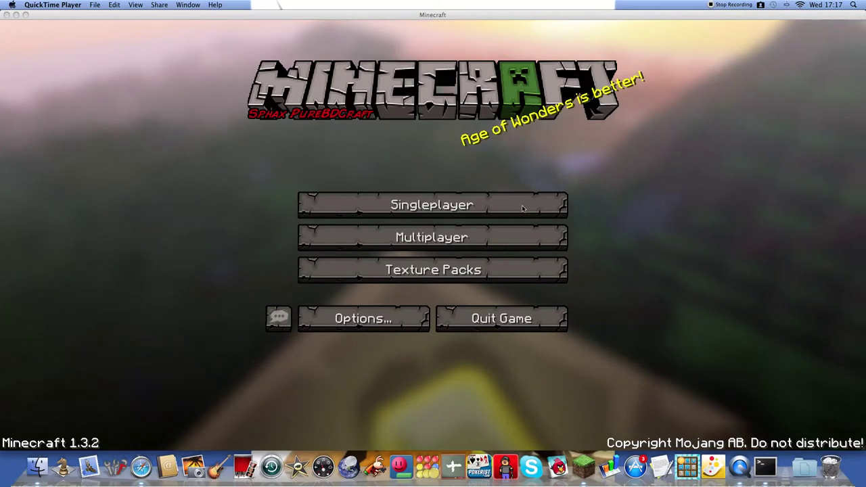
- Open the Singleplayer world list to find the 'Technical try outs' world
click(474, 201)
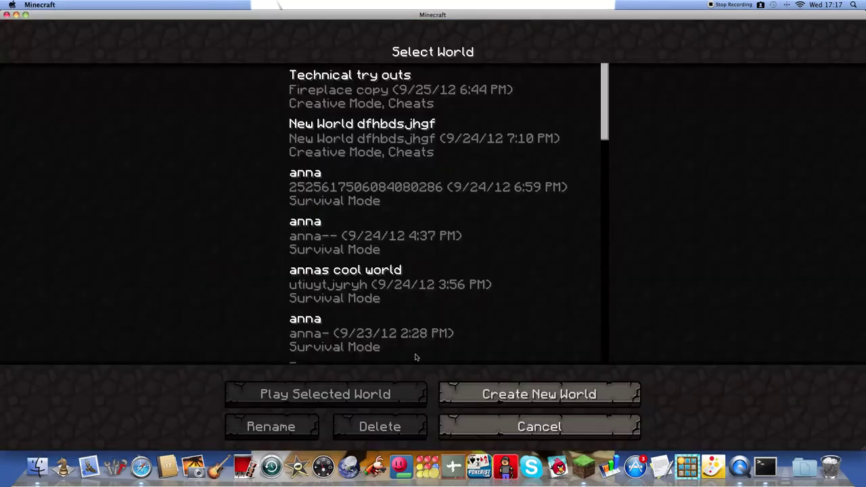
scroll(386, 267, down, 3)
scroll(385, 267, down, 10)
scroll(385, 266, up, 10)
scroll(396, 259, down, 5)
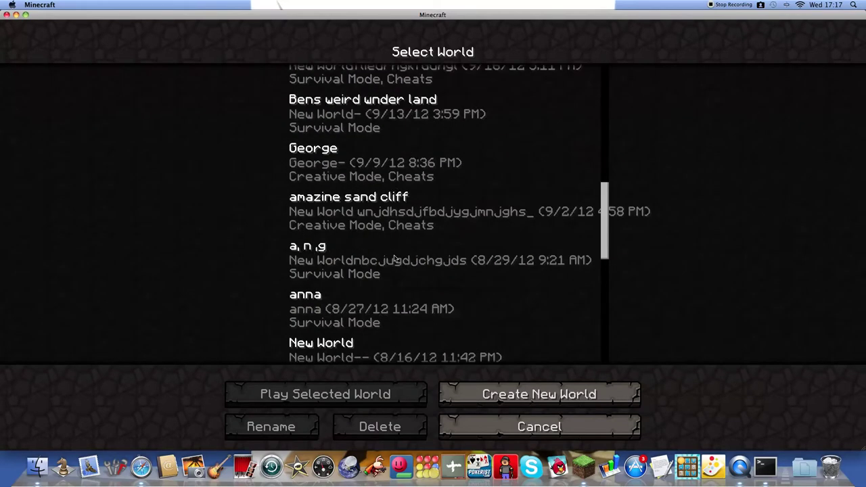
scroll(396, 260, down, 2)
scroll(392, 256, up, 10)
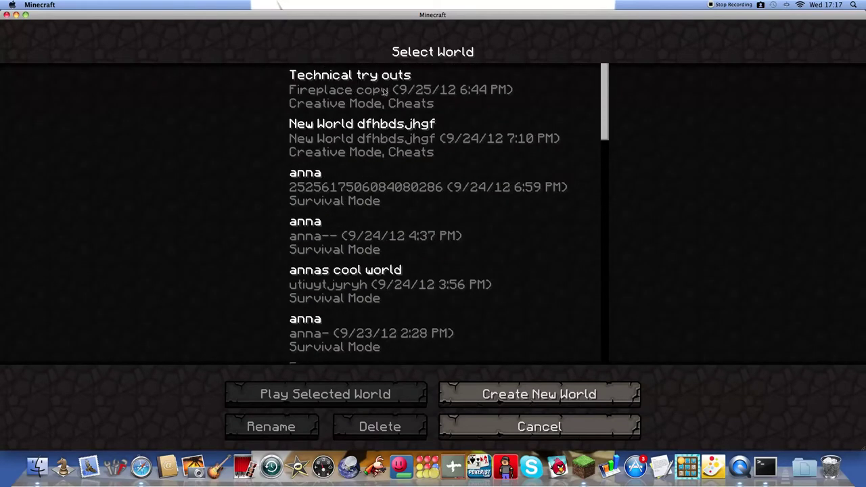
- Load 'Technical try outs' and walk into the room with the bed and fireplace
double_click(428, 100)
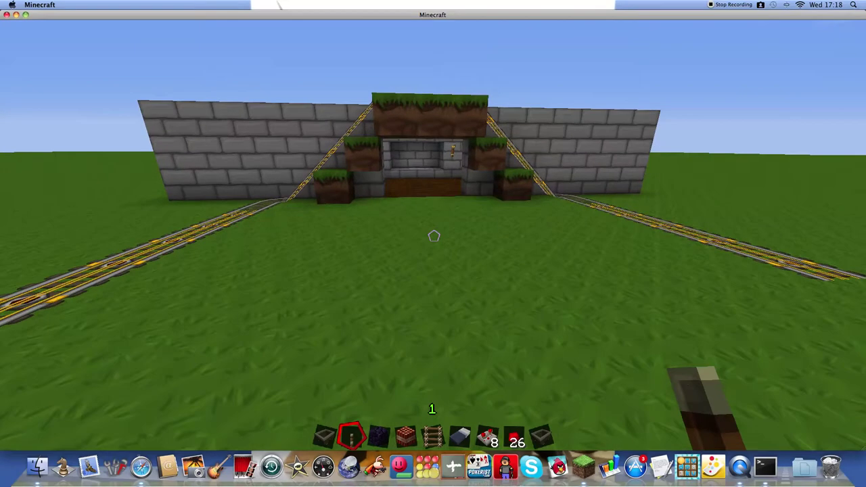
key(w)
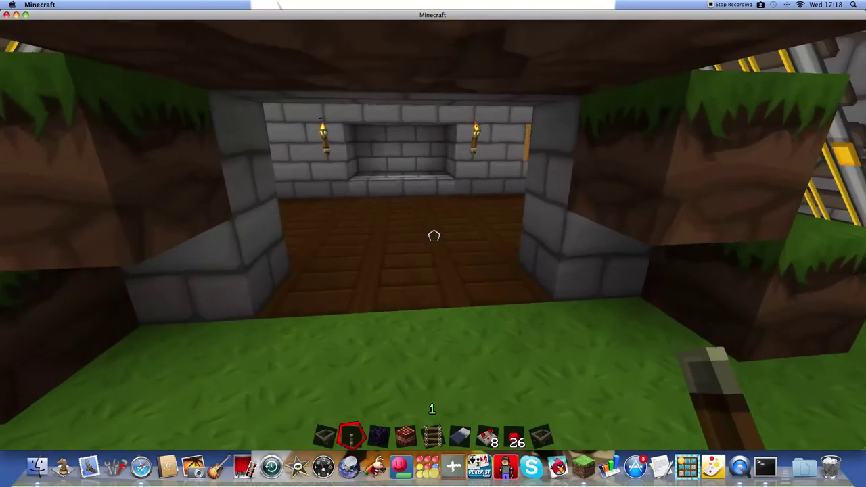
key(w)
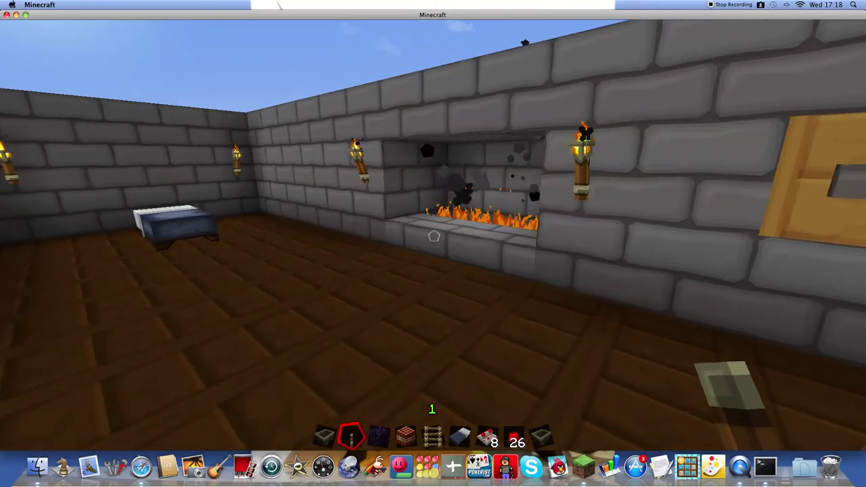
- Inspect the burning fireplace and the recess behind it
key(w)
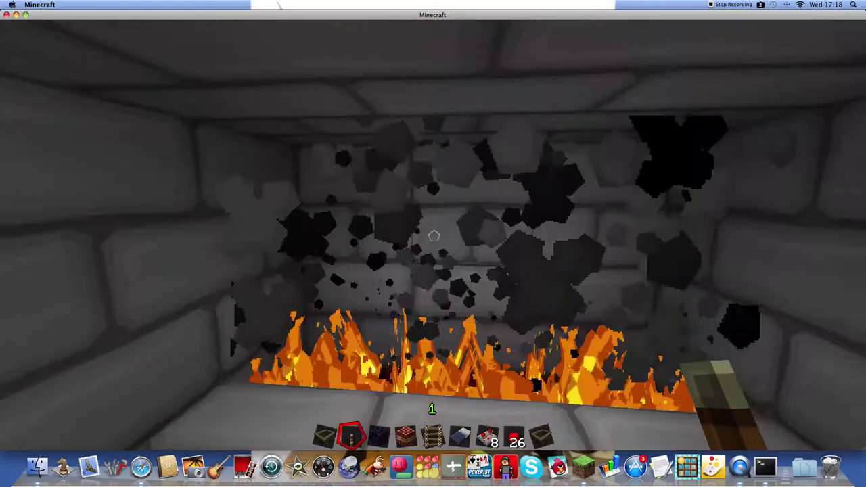
key(s)
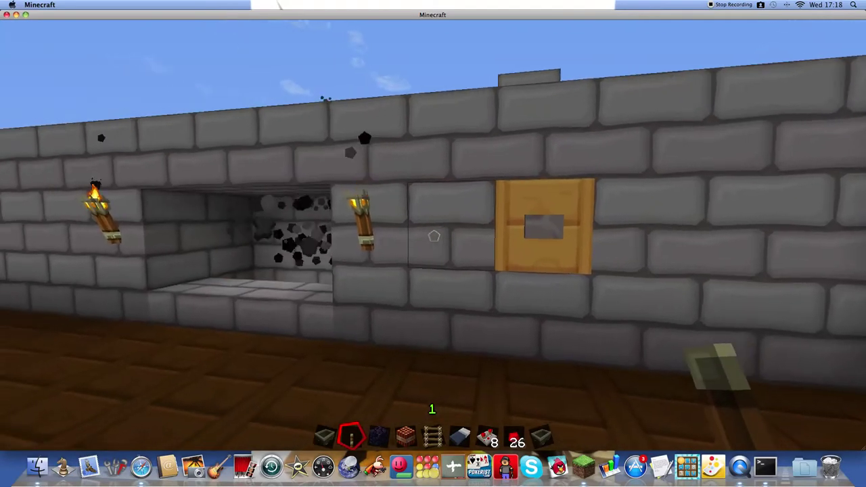
key(w)
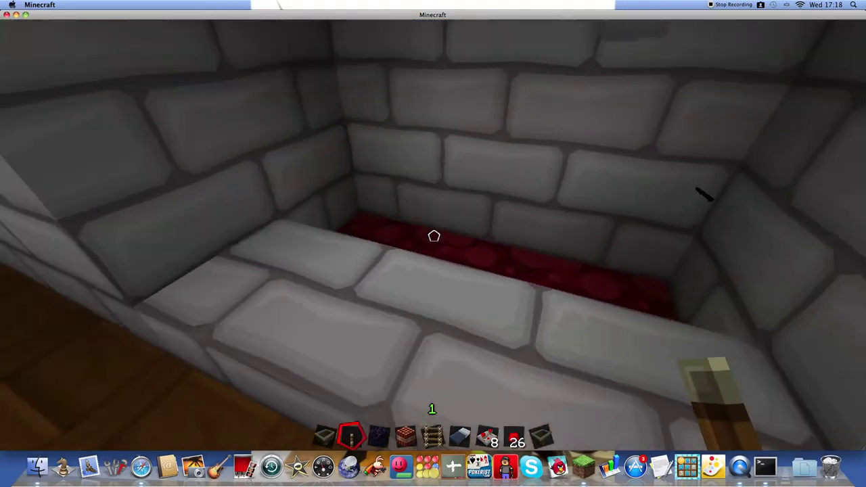
key(s)
- Drop into the trench beside the wall to view the repeaters, then climb out
key(space)
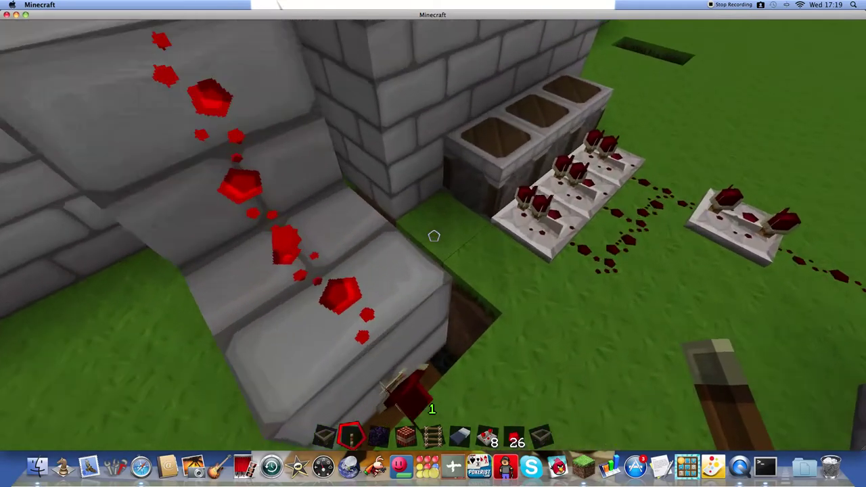
key(w)
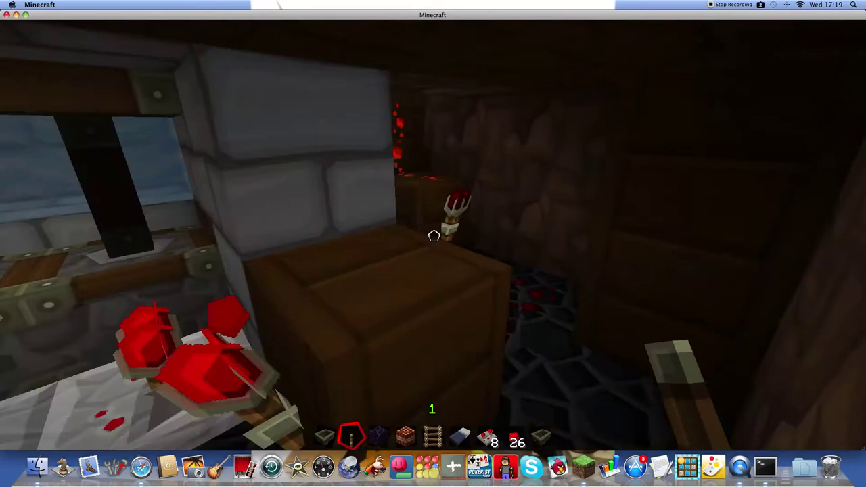
key(space)
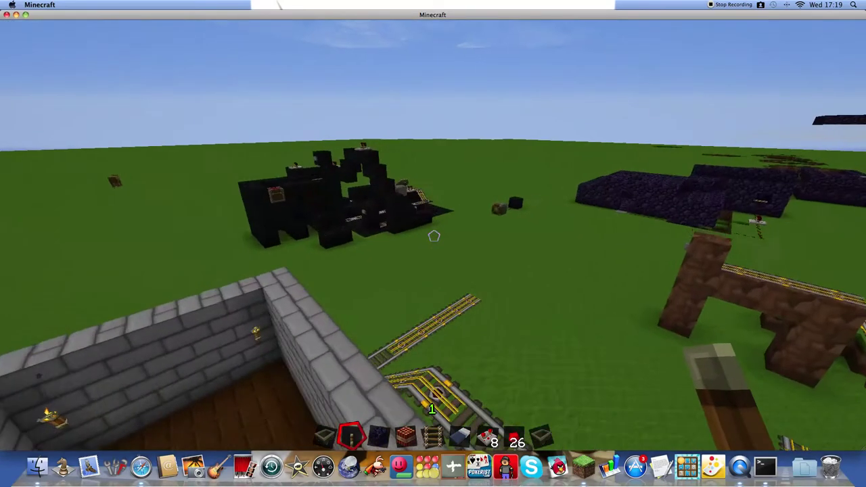
- Fly around the obsidian cannon, viewing it from above and at rail level by the chests
key(w)
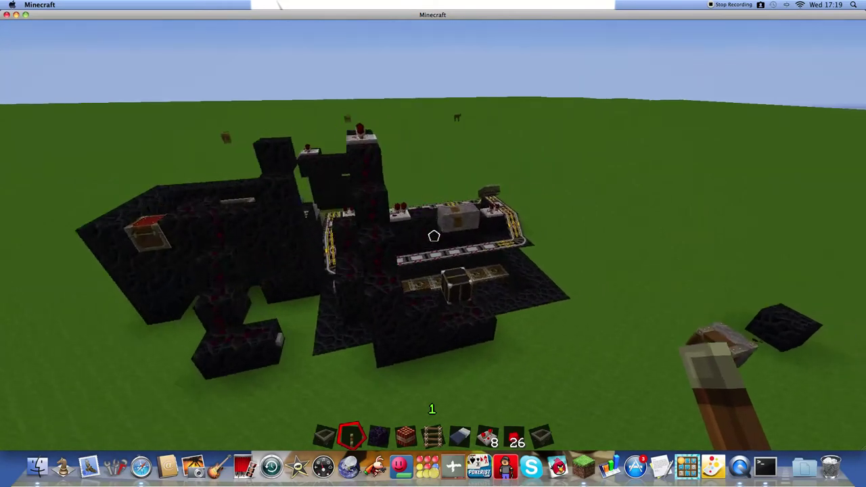
key(w)
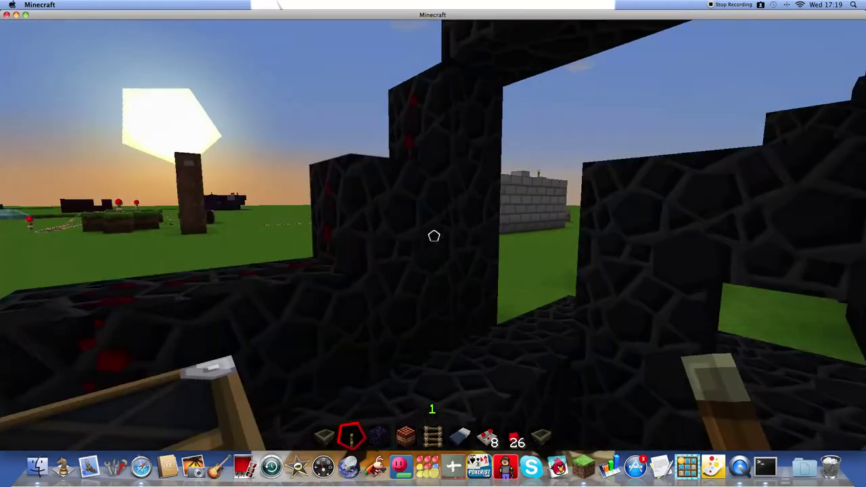
key(space)
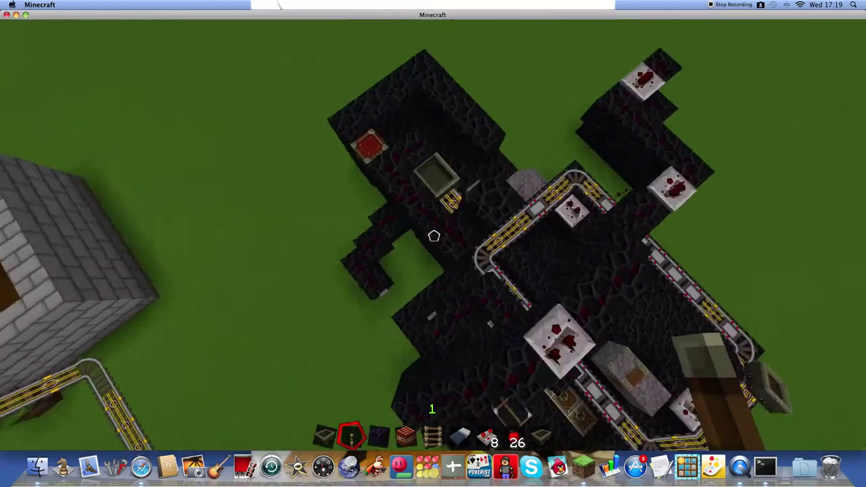
key(shift)
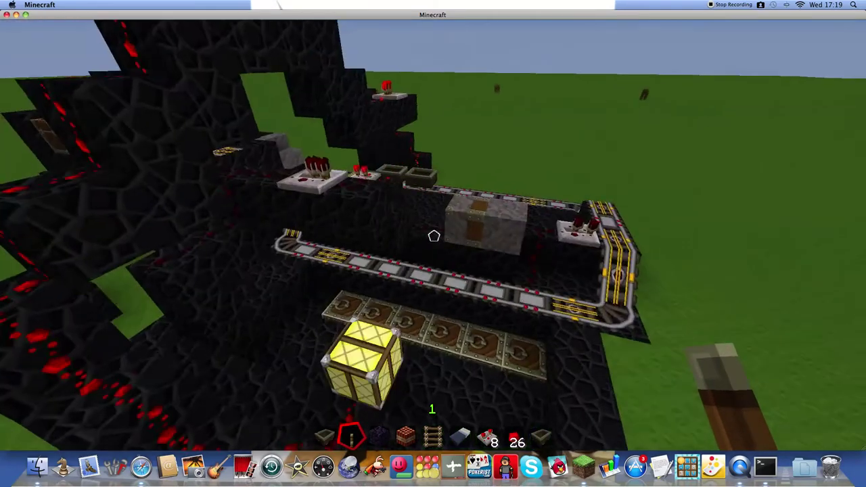
key(shift)
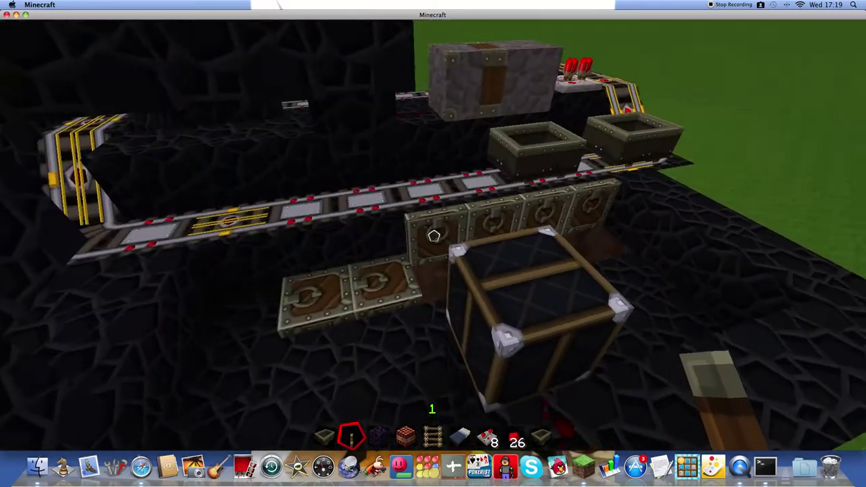
key(shift)
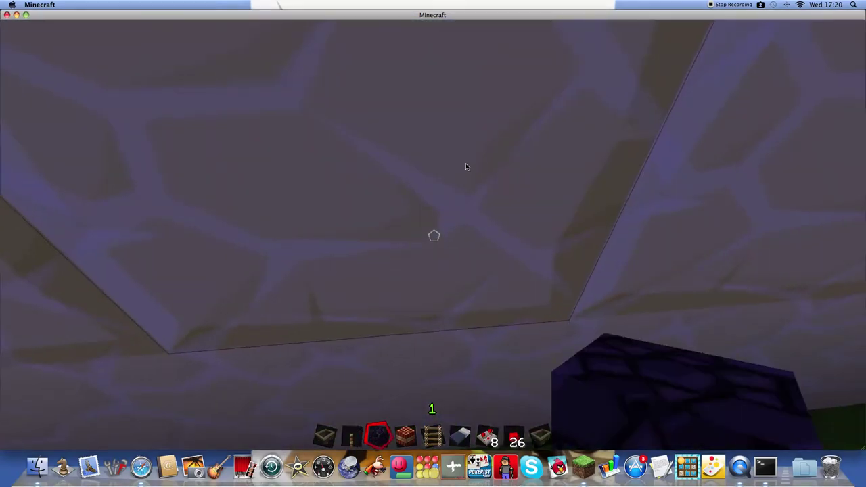
- Place two TNT blocks in the small stone cannon beside its pressure plate
key(F12)
key(F12)
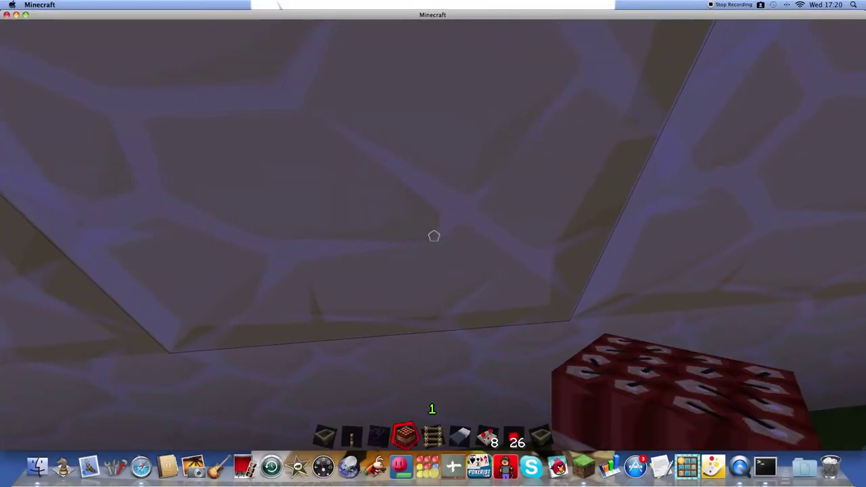
key(space)
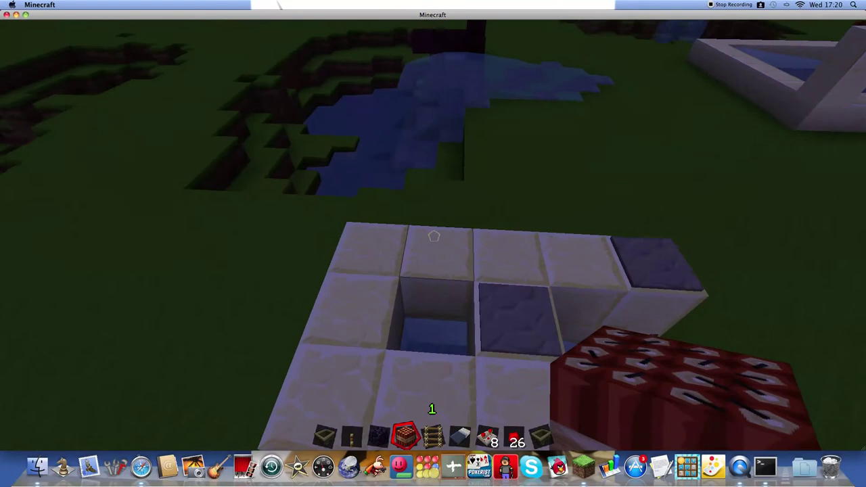
key(shift)
key(space)
key(s)
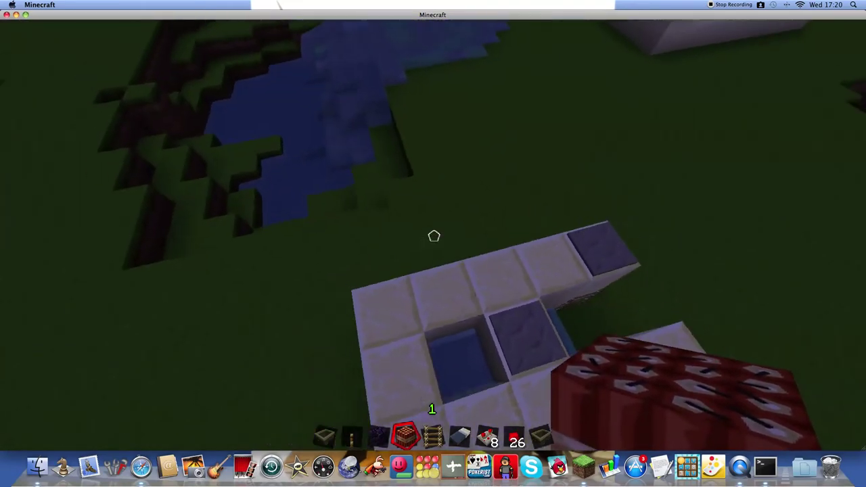
key(shift)
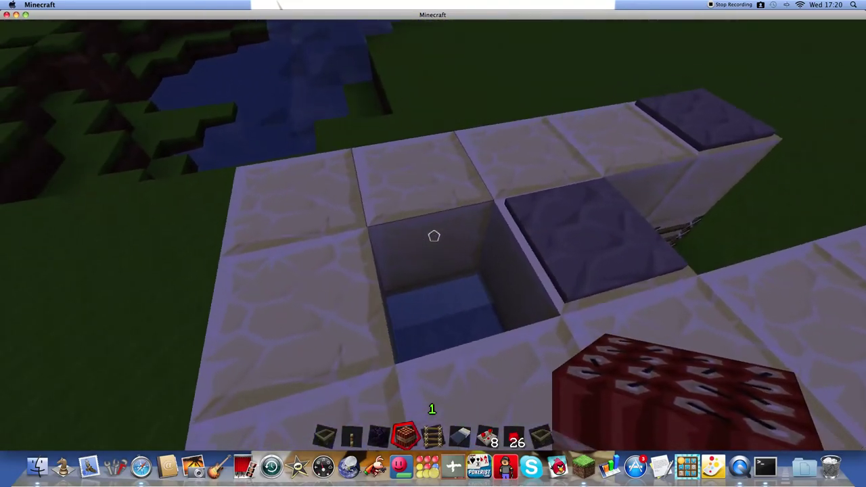
right_click(433, 236)
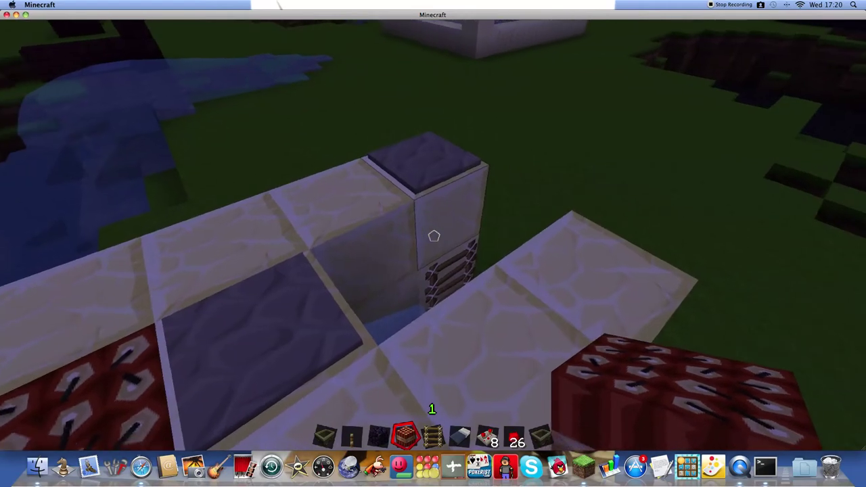
right_click(433, 236)
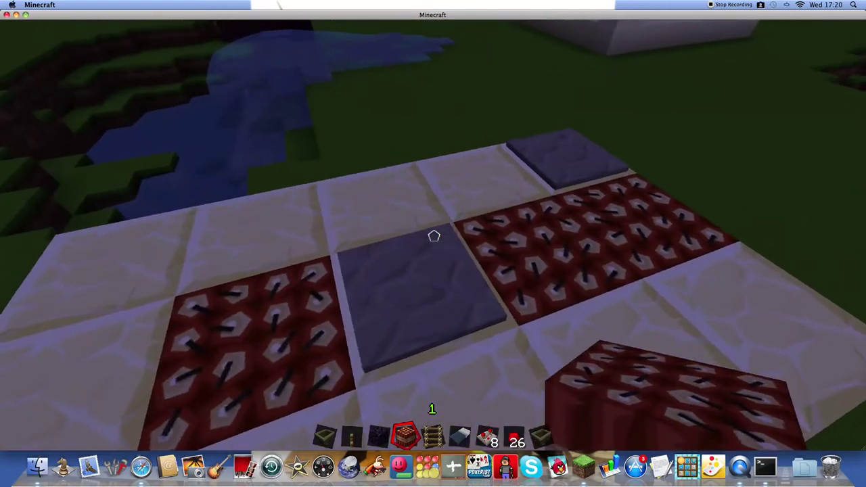
key(w)
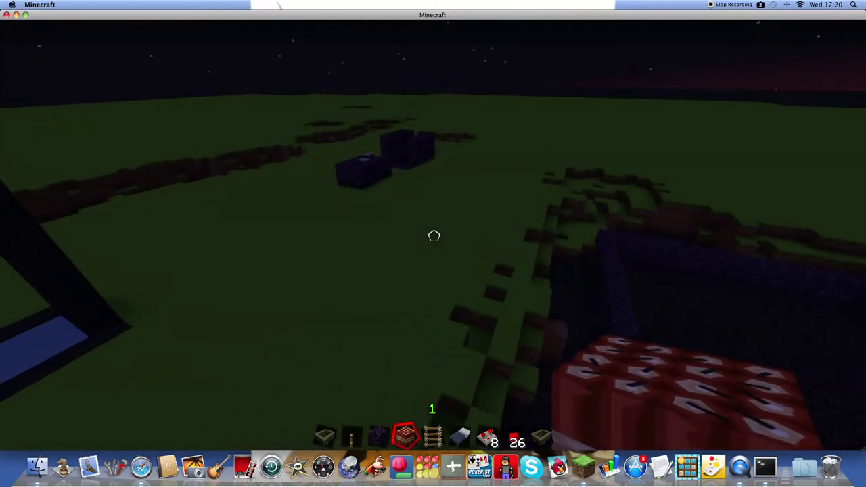
scroll(434, 236, up, 1)
- Get blocks from the creative inventory and lay a U-shaped dark brick wall
key(e)
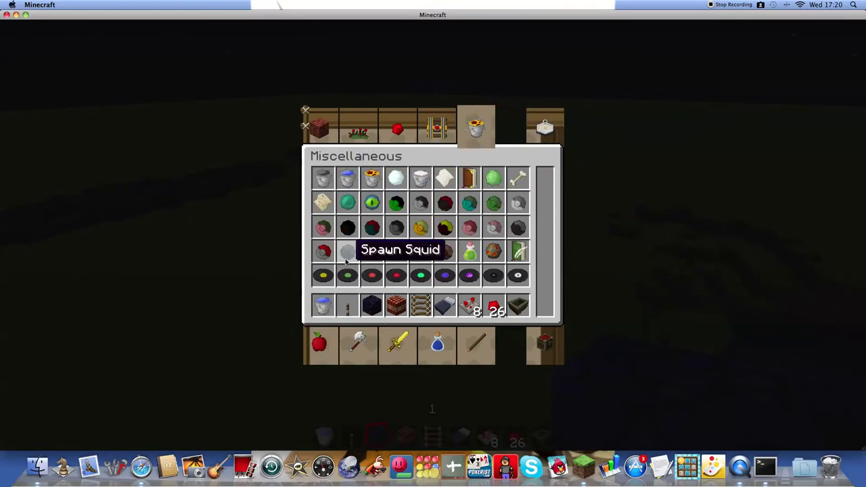
key(e)
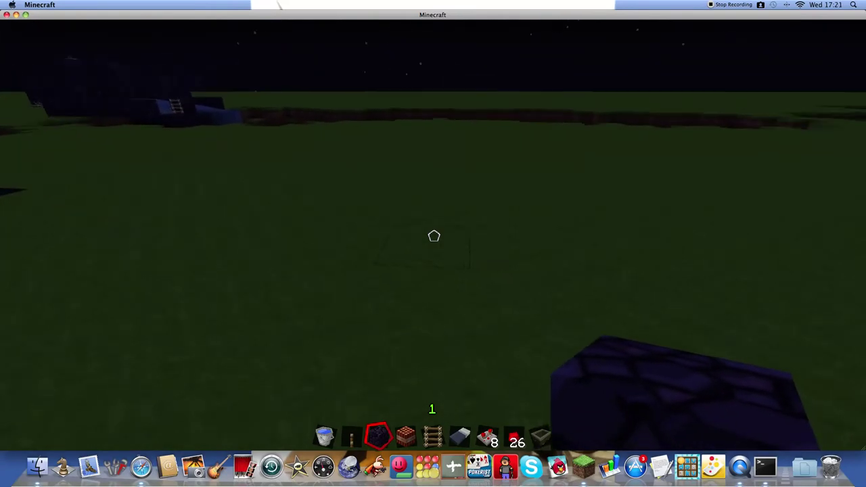
key(e)
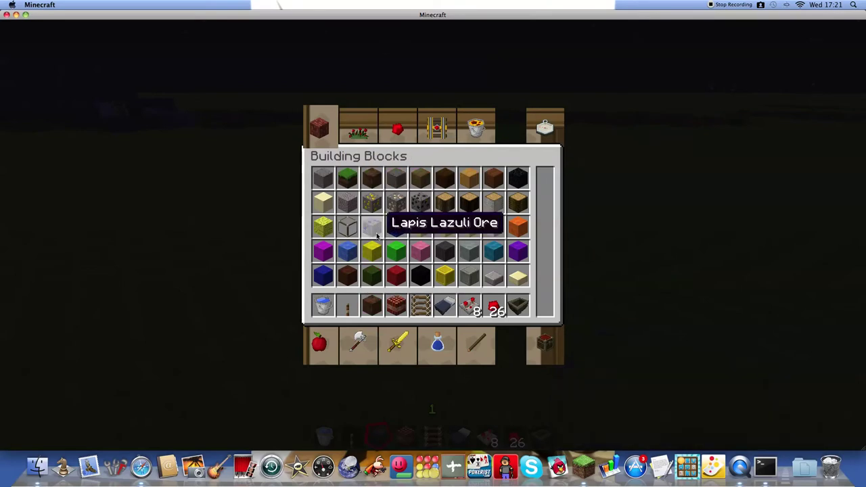
key(e)
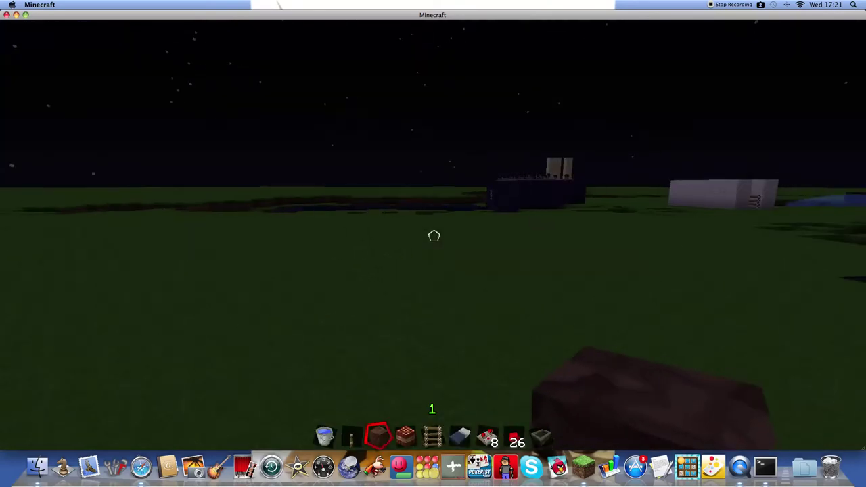
right_click(434, 235)
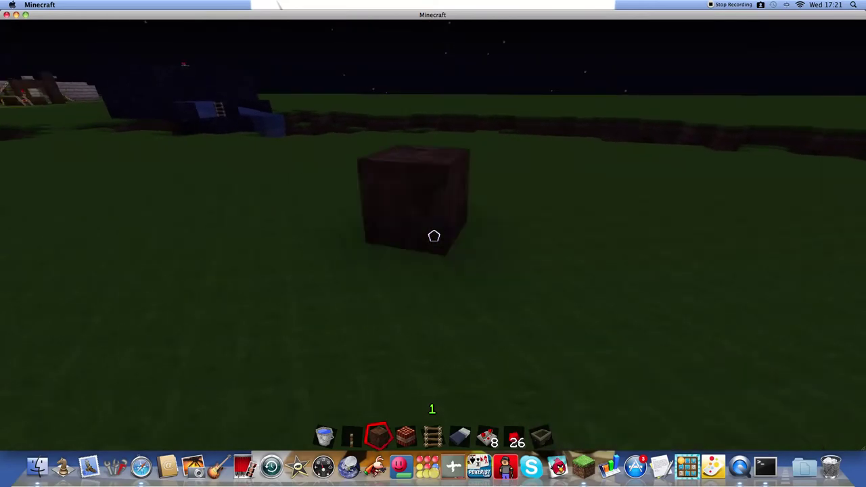
right_click(434, 235)
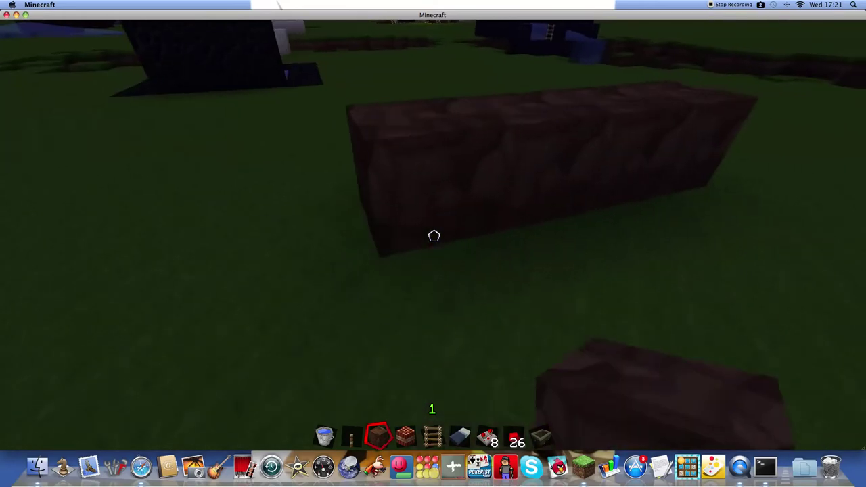
right_click(434, 235)
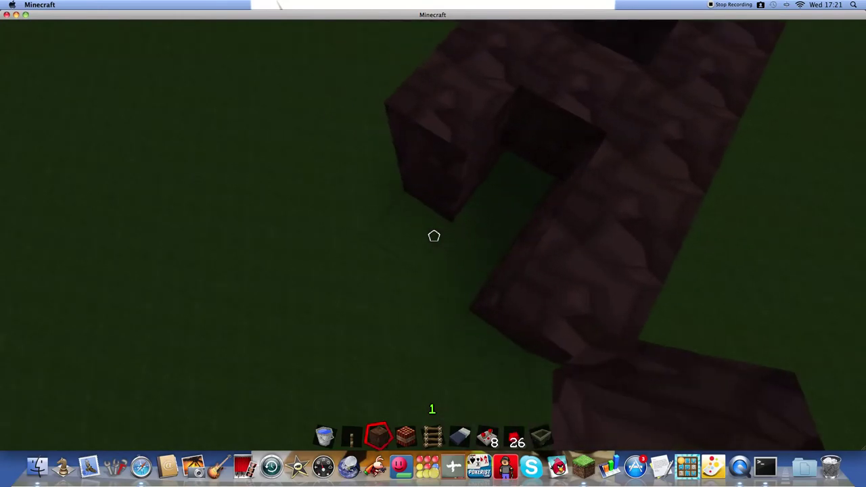
- Attach a ladder to the enclosure's front brick wall
key(5)
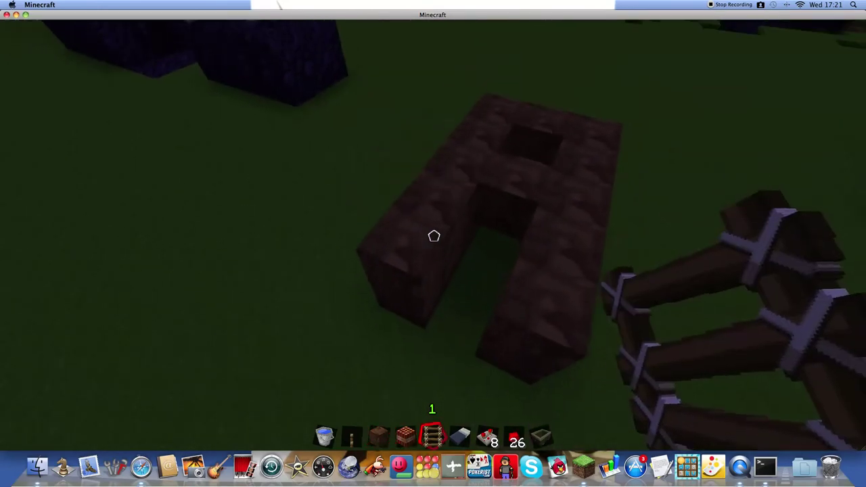
right_click(434, 236)
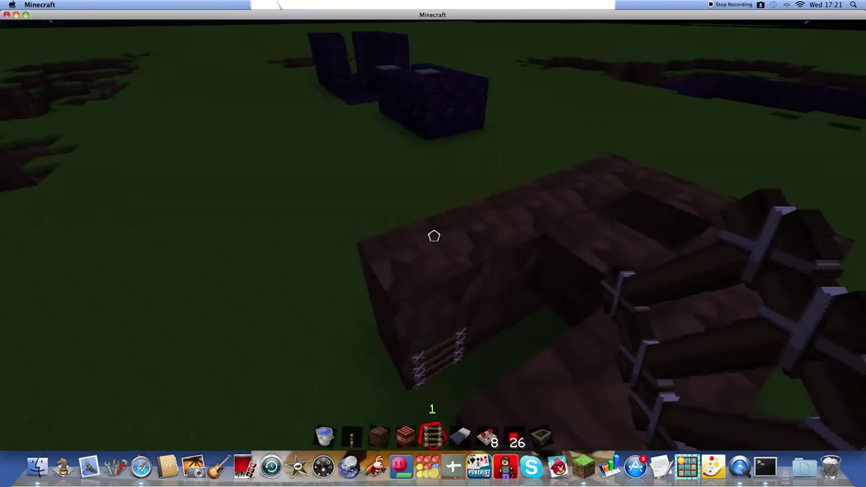
key(1)
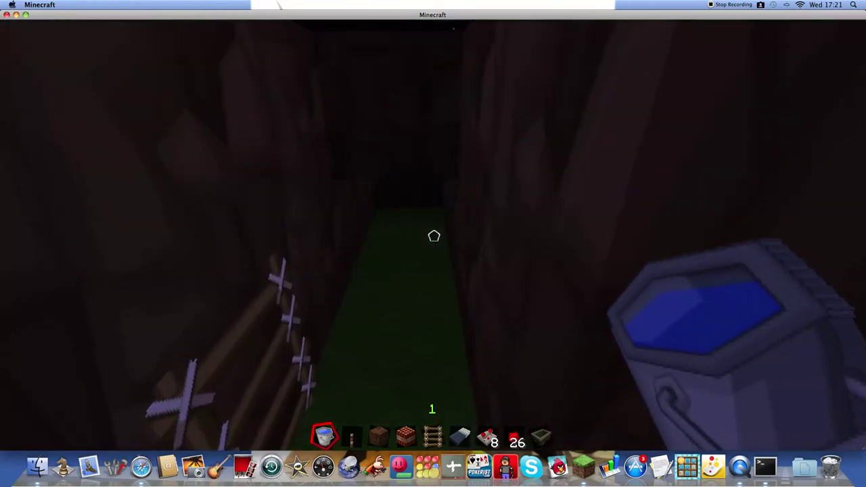
- Pour water into the shafts of the brick enclosure
right_click(433, 235)
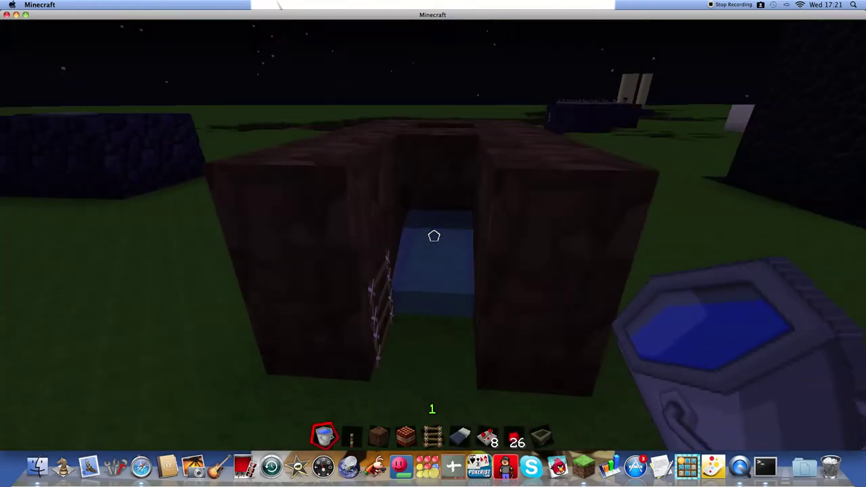
key(w)
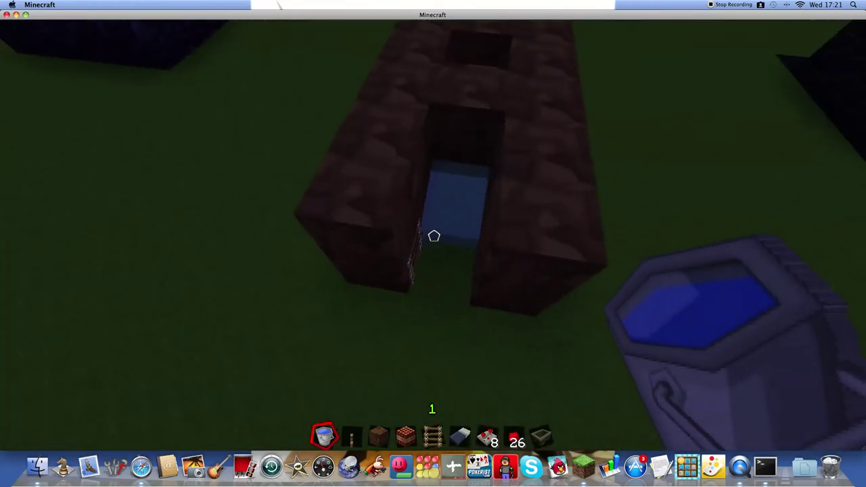
key(w)
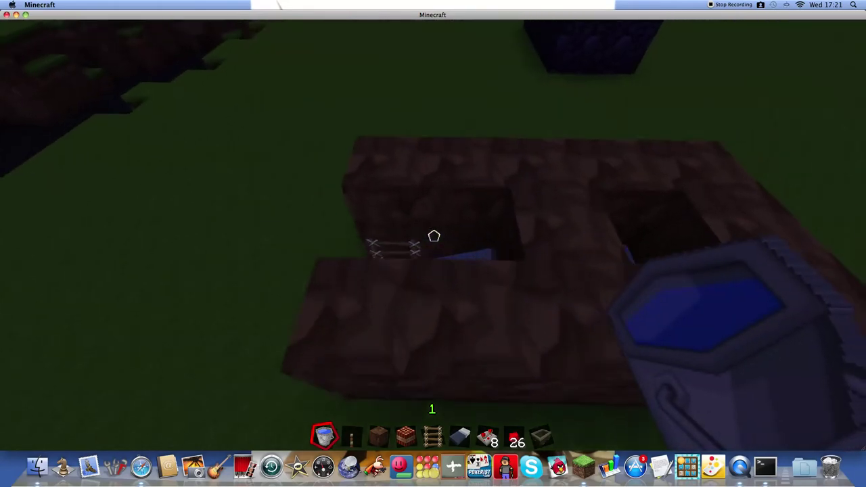
- Place a wooden slab between the two water shafts
key(e)
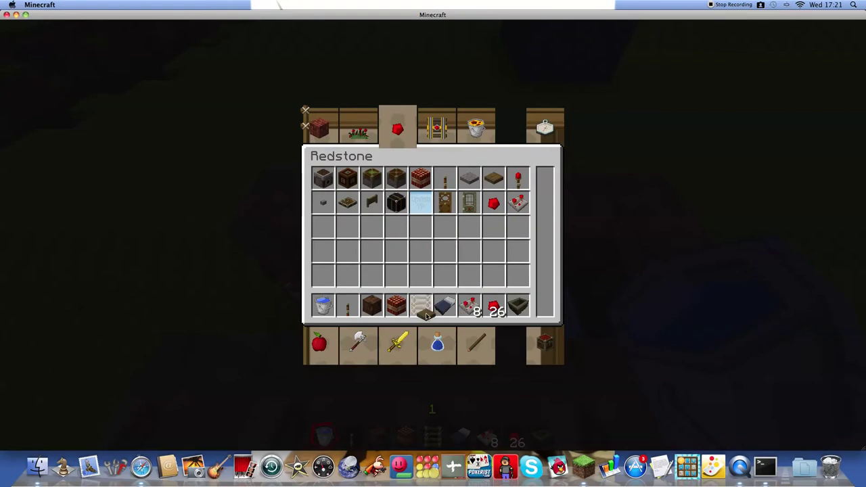
key(e)
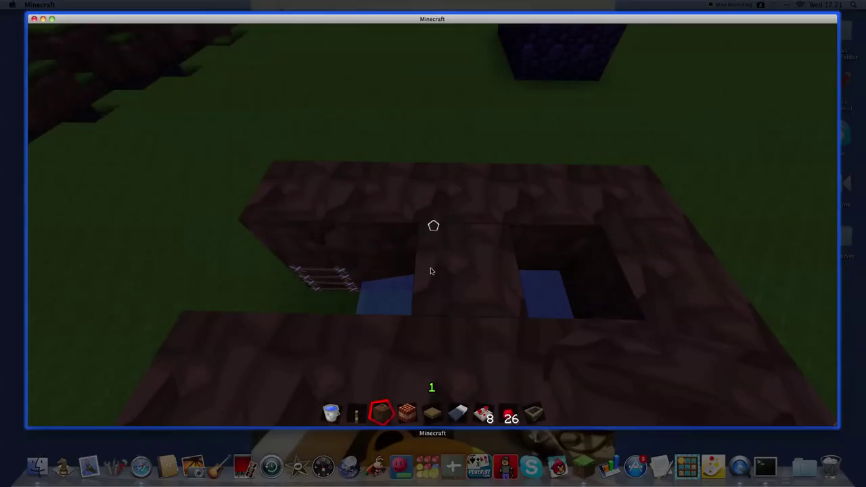
click(430, 271)
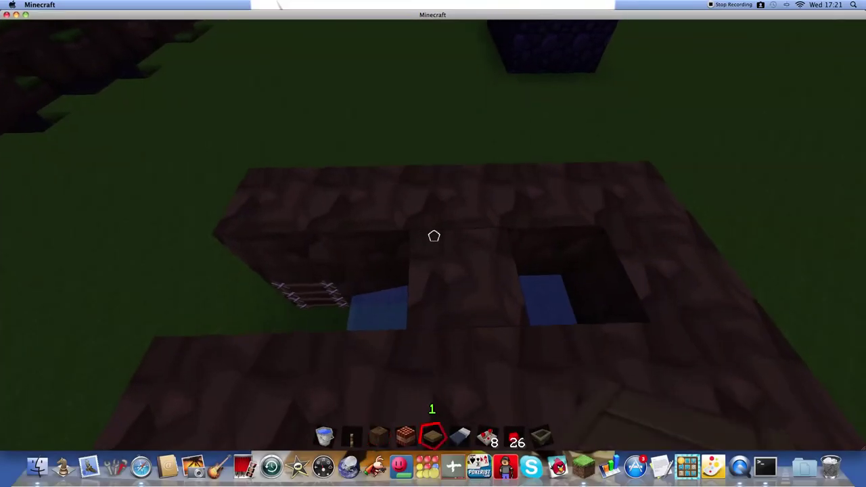
right_click(434, 236)
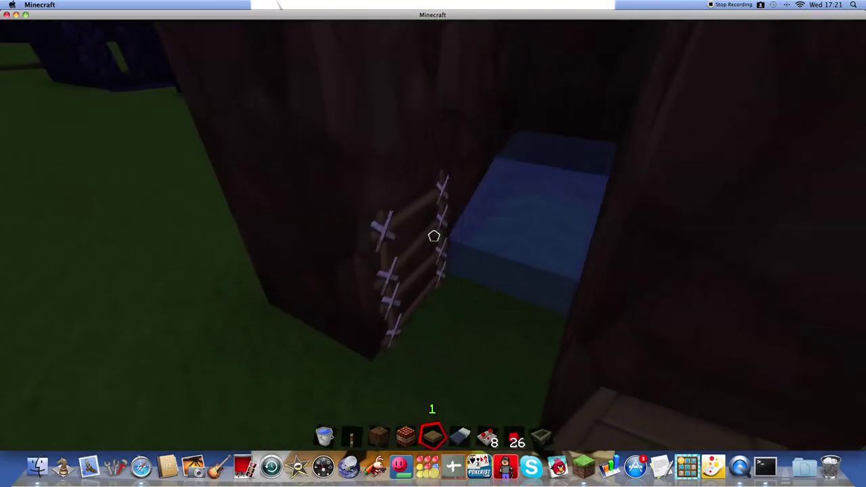
key(e)
key(e)
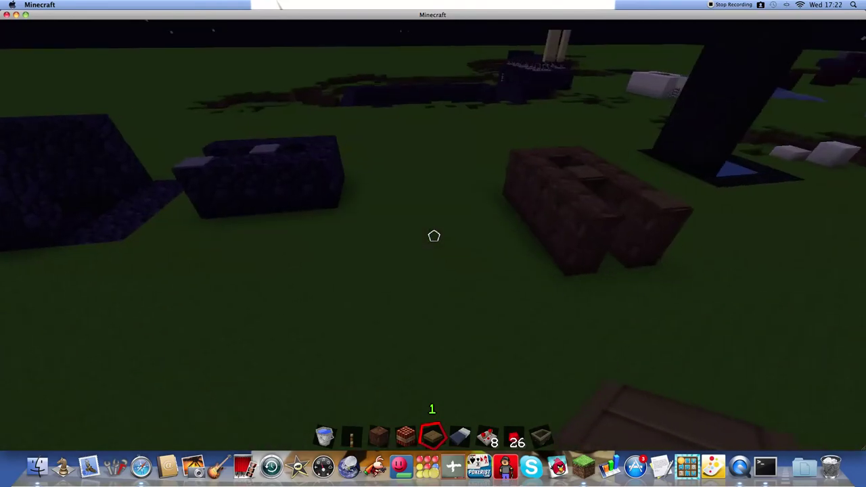
- Place TNT on the brick floor beside the slab and ignite it
key(4)
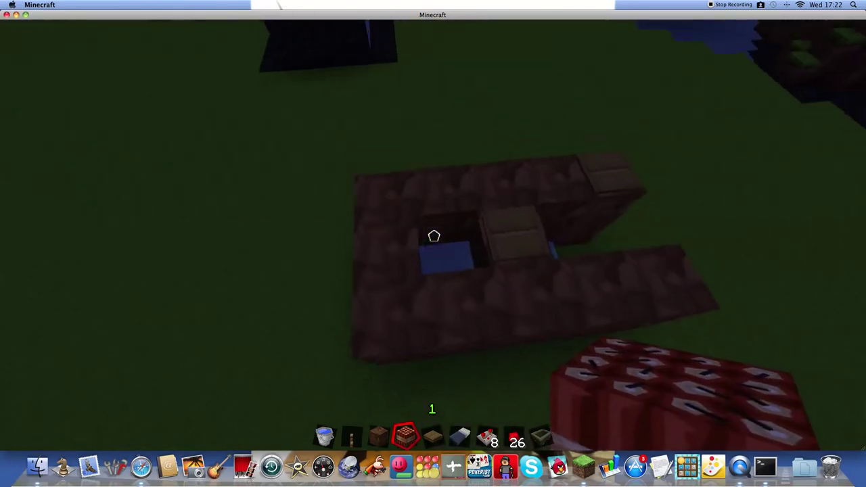
right_click(434, 236)
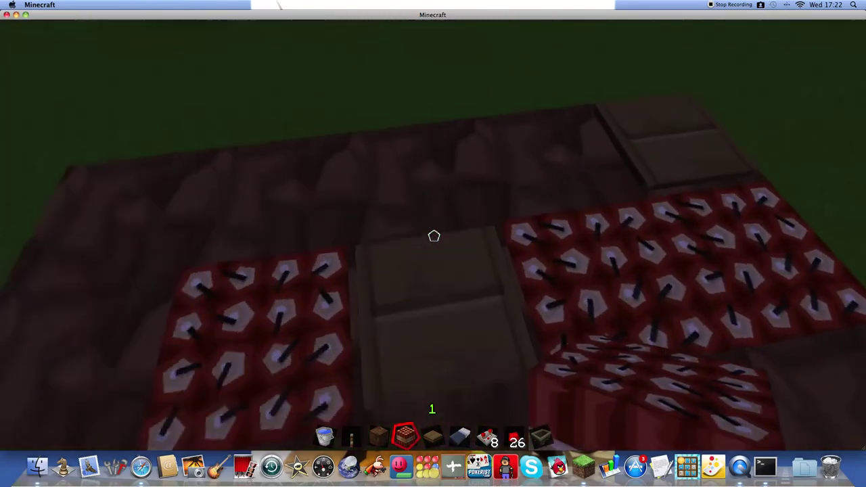
click(433, 236)
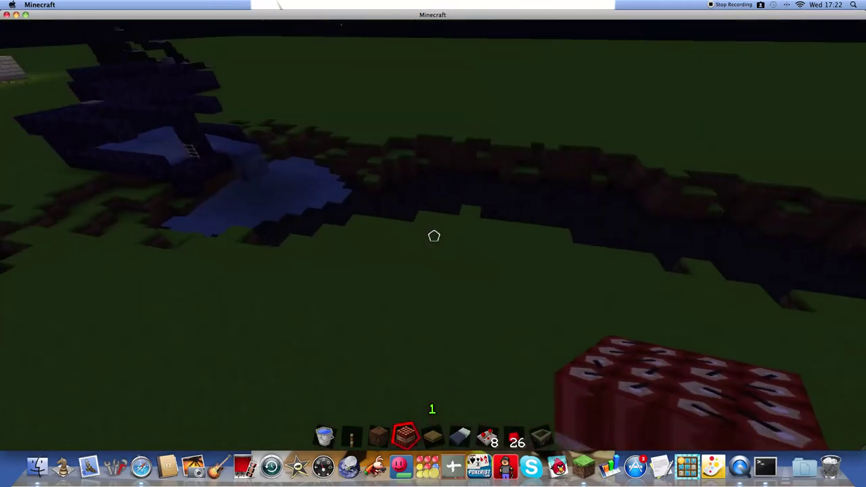
right_click(433, 236)
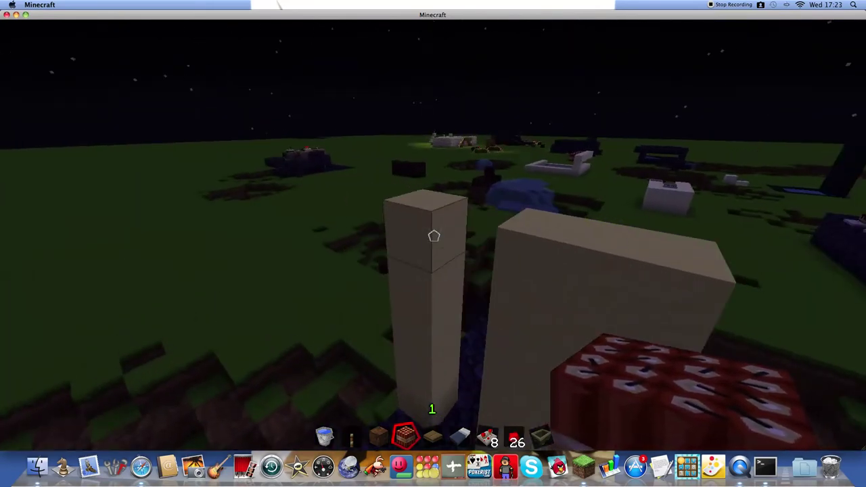
- Break away the top blocks of the right quartz pillar
click(434, 236)
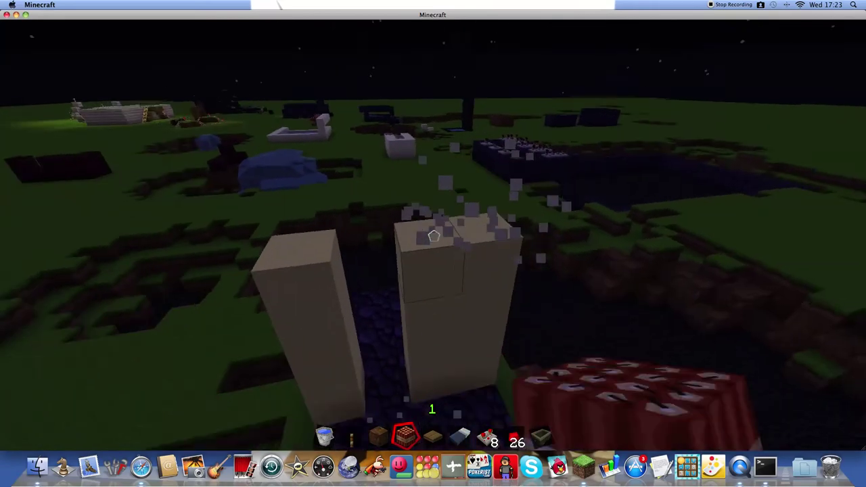
click(433, 236)
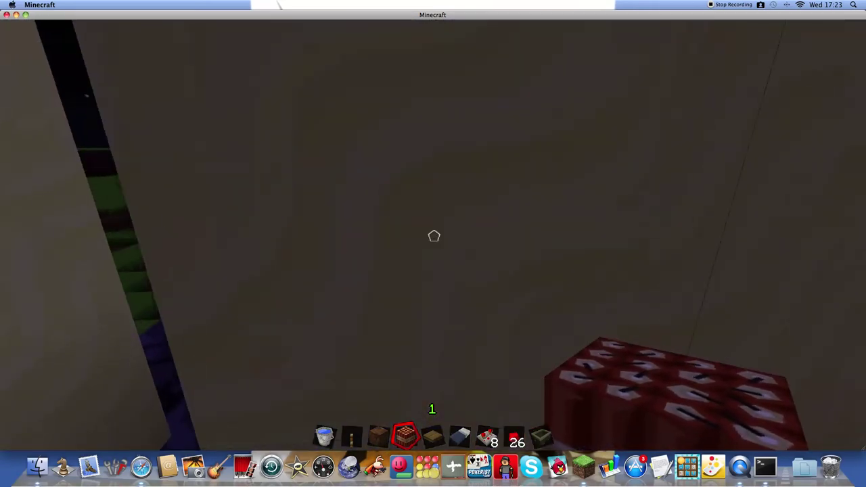
click(434, 236)
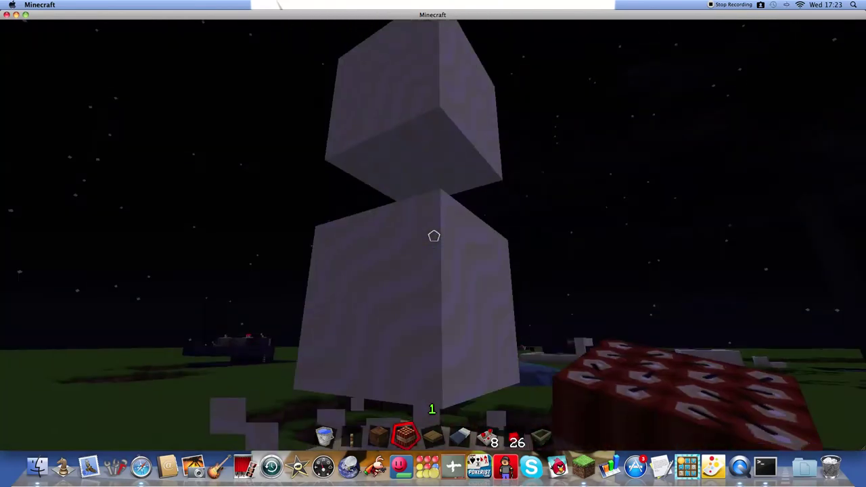
click(434, 235)
click(434, 235)
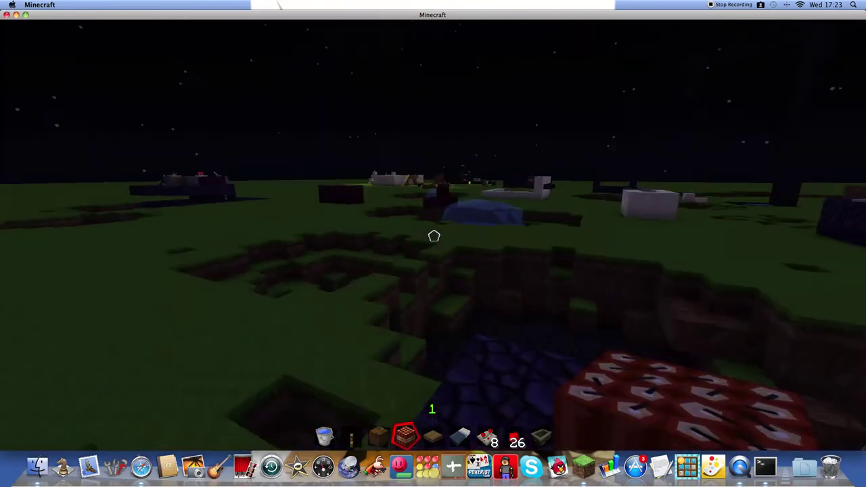
key(2)
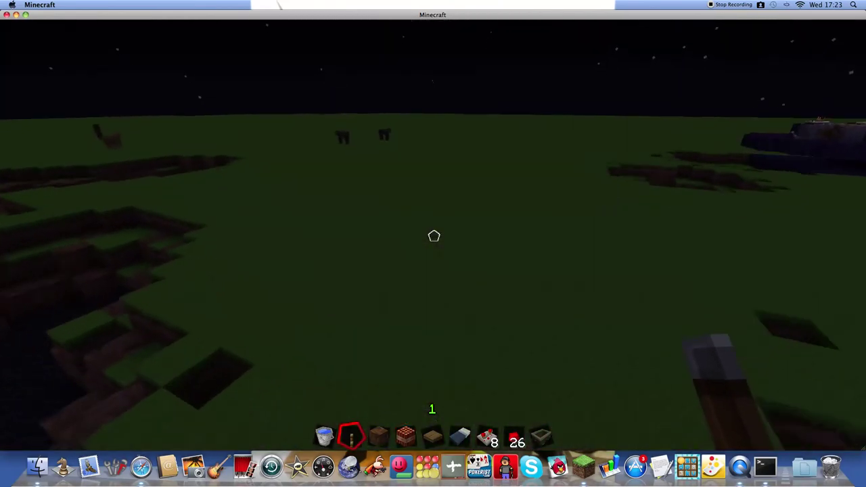
- Fill the gaps in the TNT 'THANK' letters, removing one misplaced block
key(4)
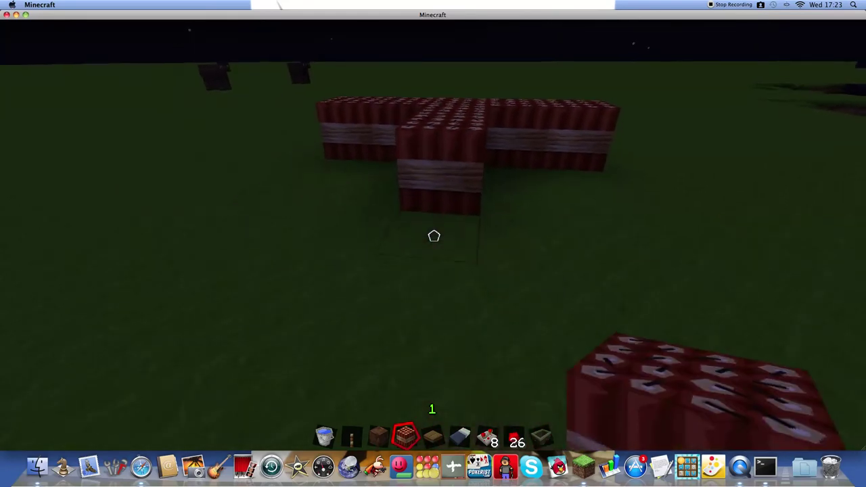
right_click(433, 235)
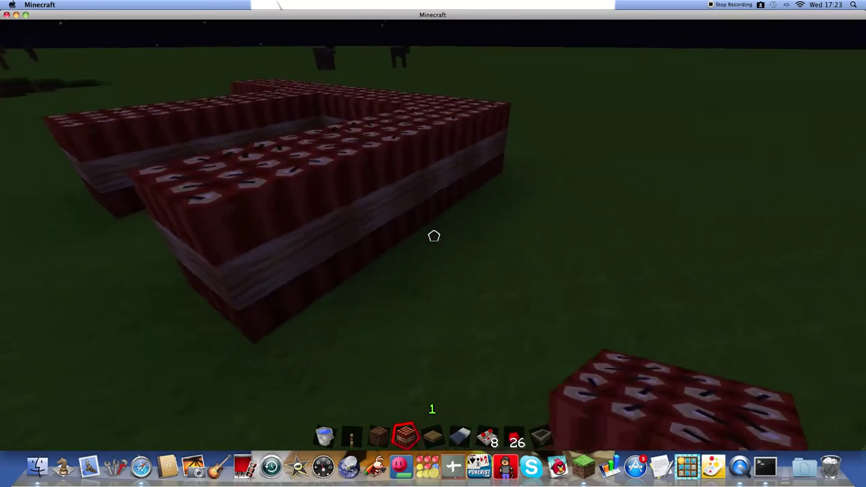
key(w)
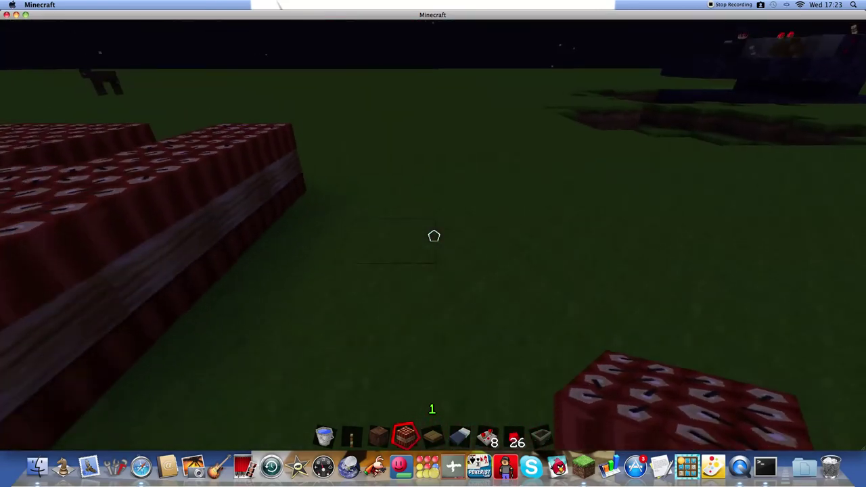
right_click(434, 236)
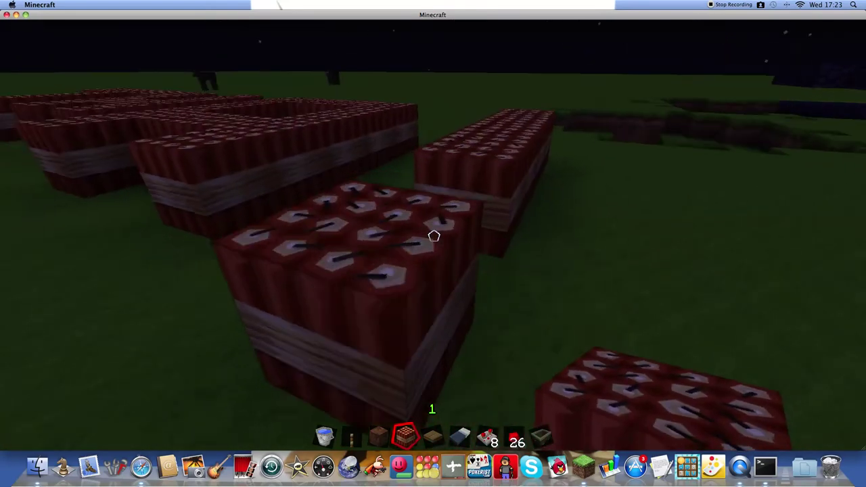
click(434, 235)
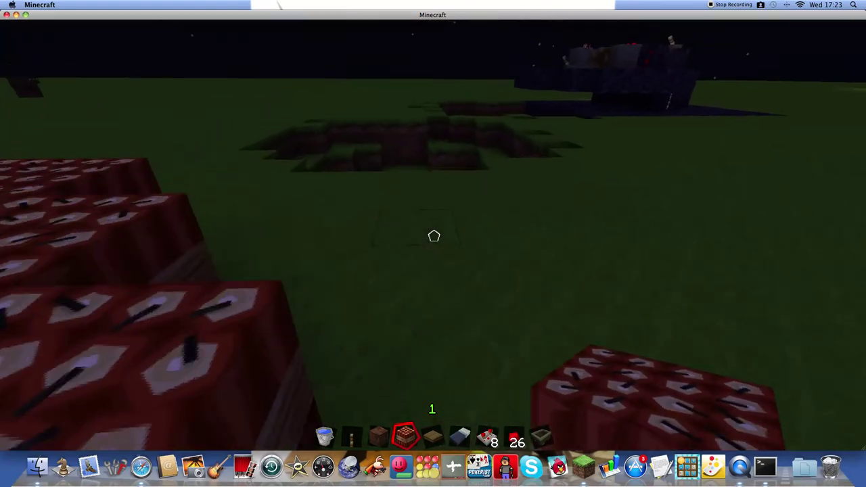
right_click(434, 235)
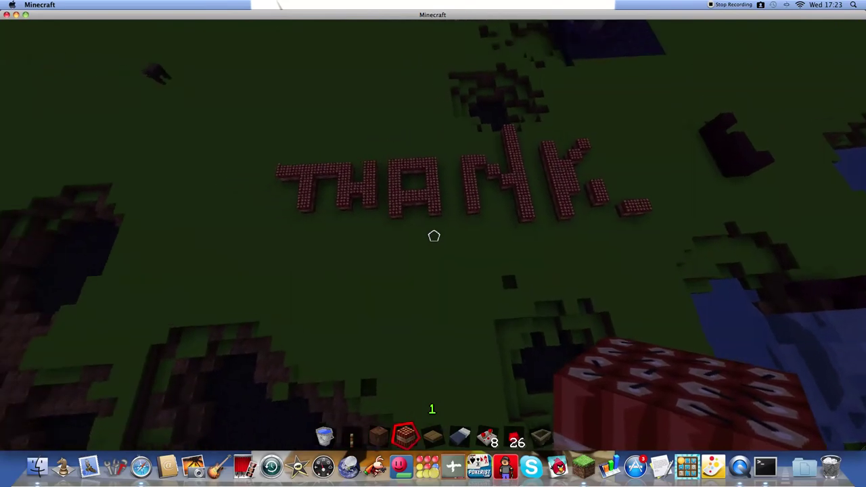
- Light the TNT 'THANK' letters with the slot-2 torch, then bring up the Game menu
key(2)
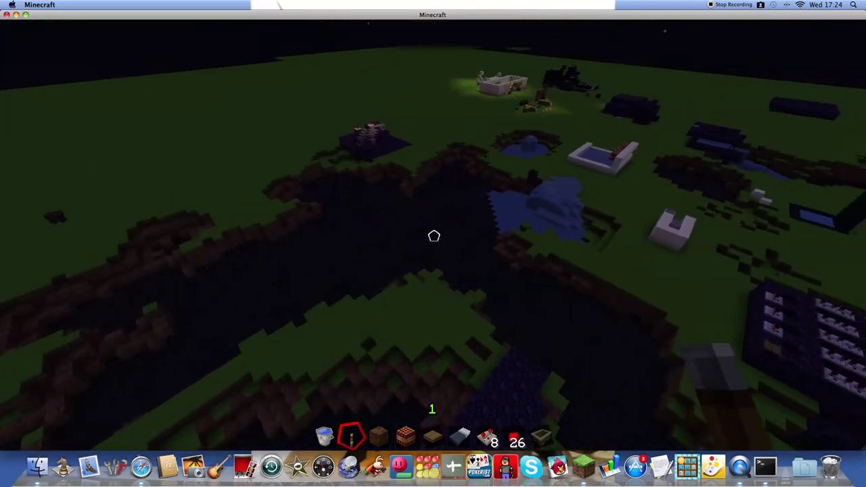
key(Escape)
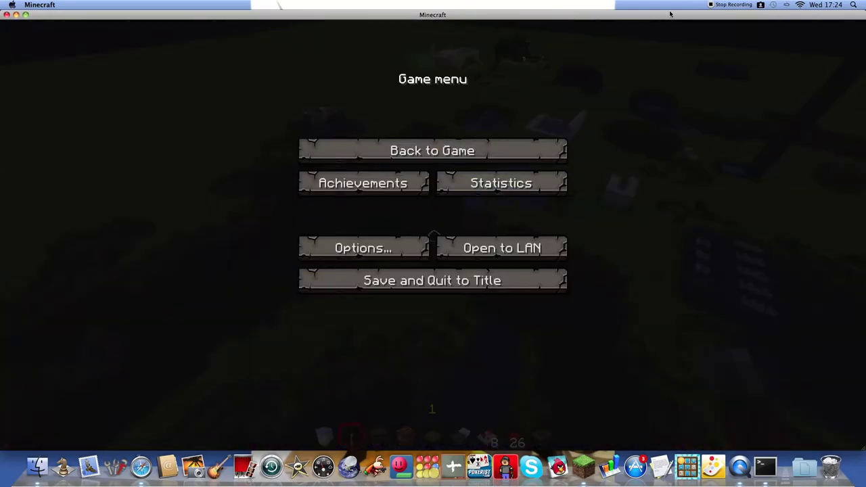